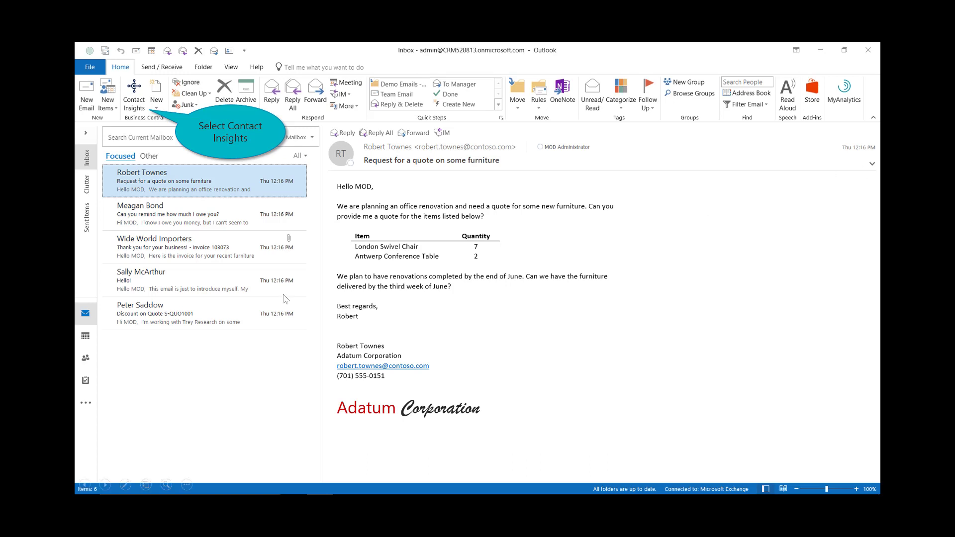
- Open the Business Central contact insights for the furniture quote request and review Adatum Corporation's cases and ongoing sales invoices
click(138, 99)
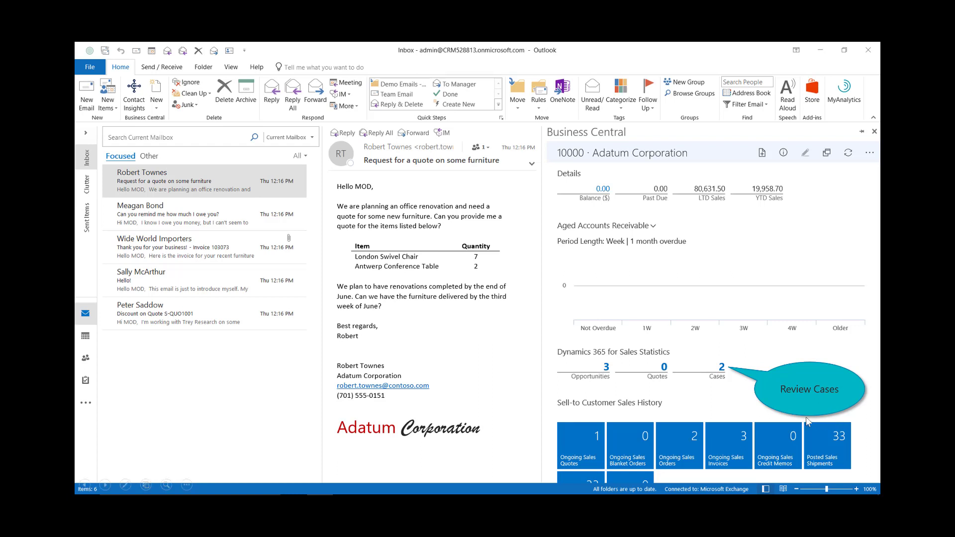
click(721, 369)
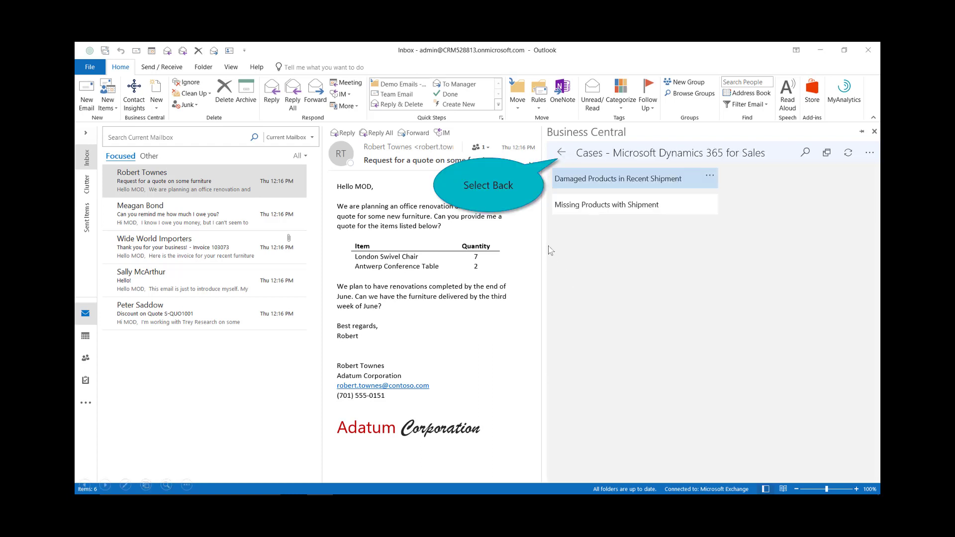
click(562, 154)
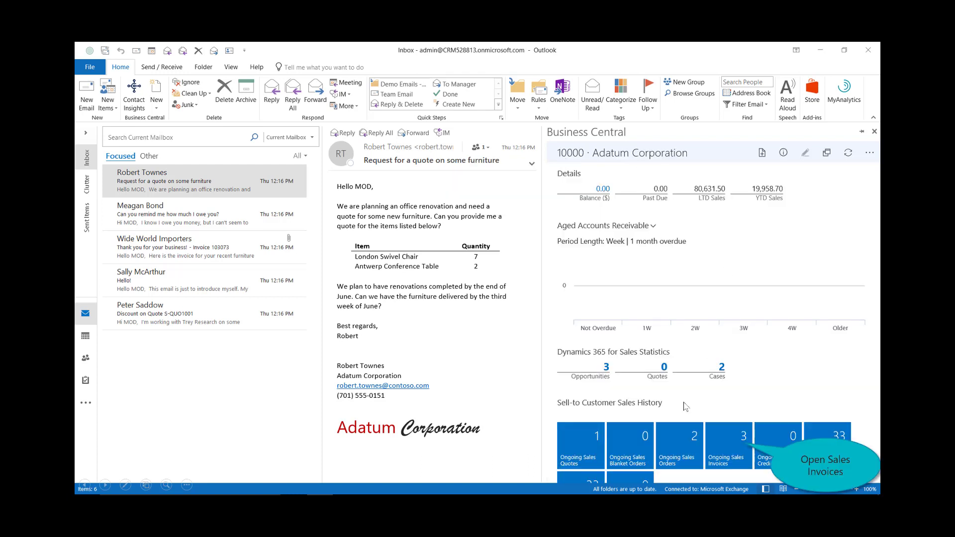
click(721, 445)
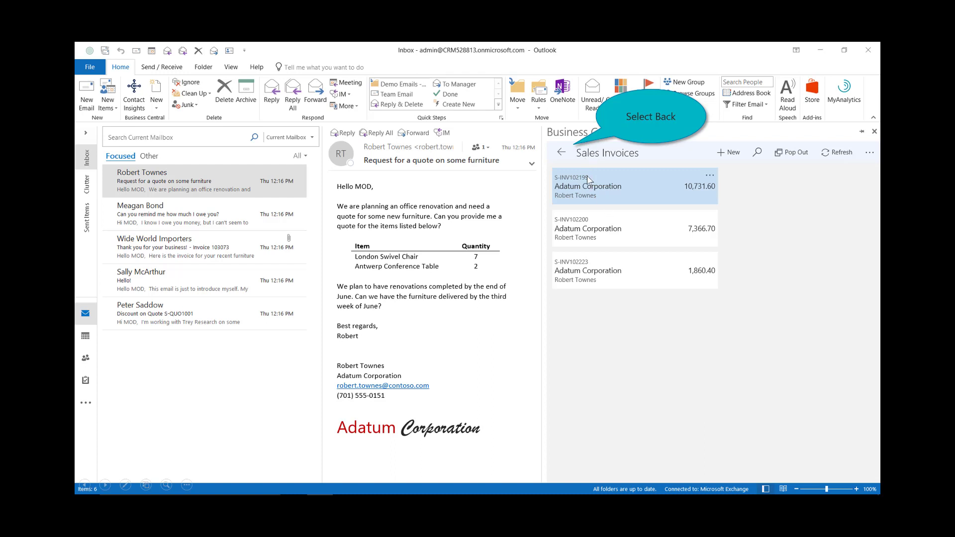
click(560, 153)
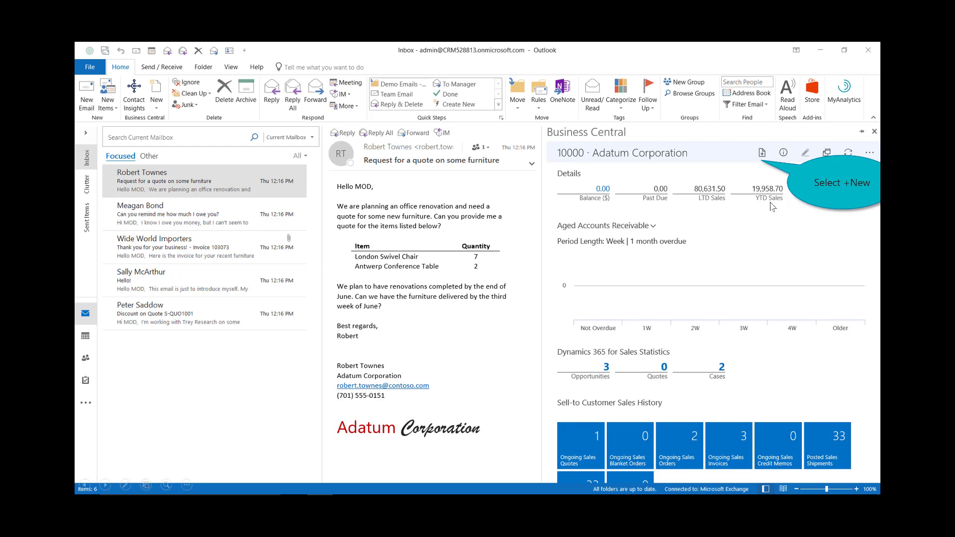
- Create a sales quote for Adatum Corporation with the suggested lines of 7 LONDON Swivel Chairs, blue and 2 ANTWERP Conference Tables
click(762, 153)
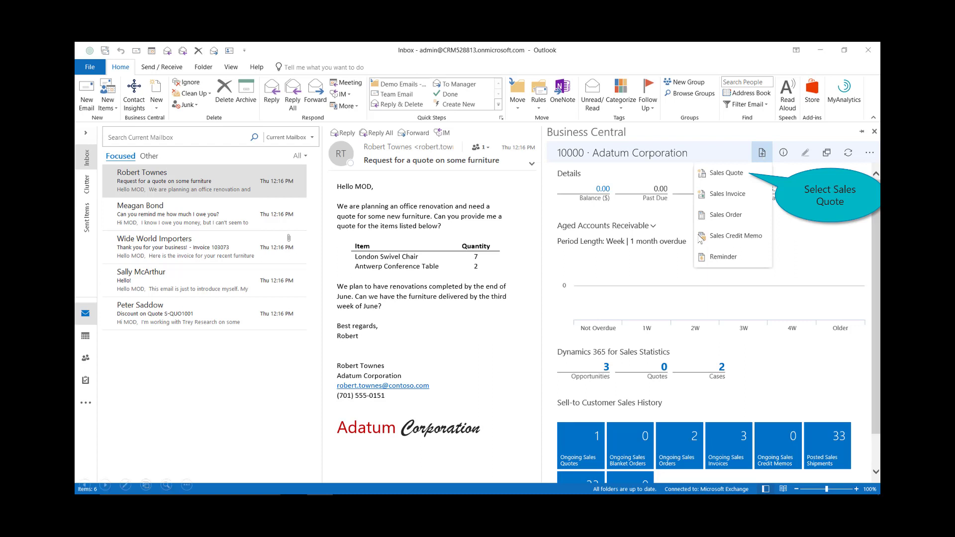
click(740, 174)
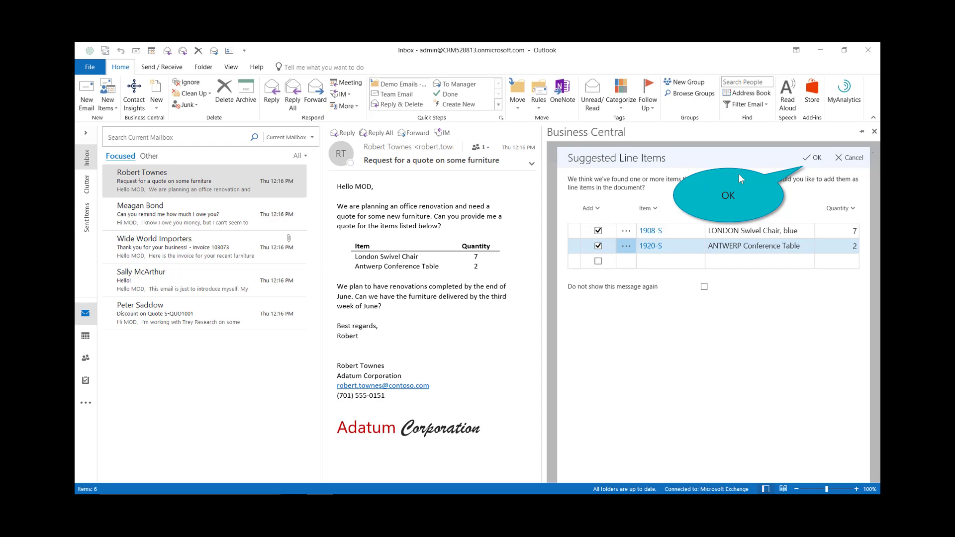
click(812, 157)
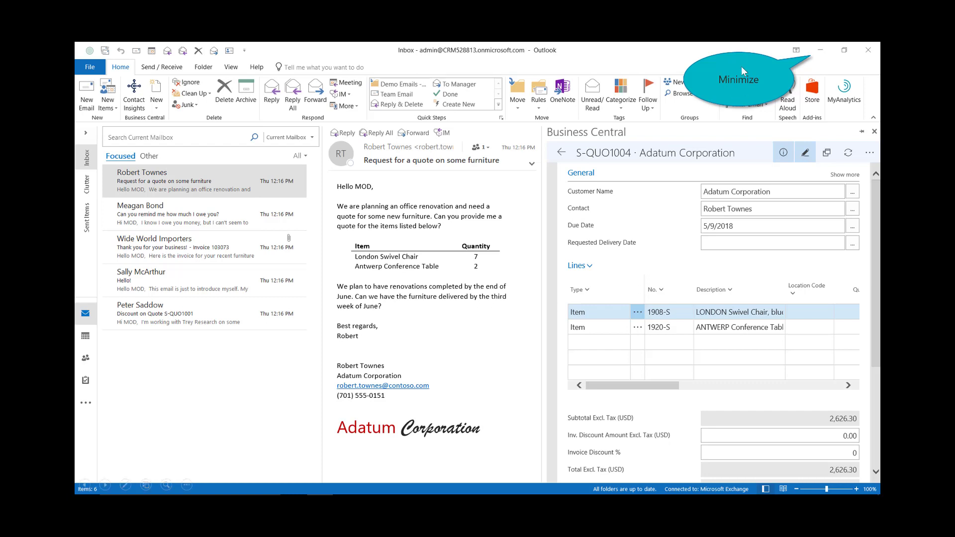
- Switch to the Business Central web client and open the new Adatum Corporation sales quote to check its lines
click(820, 54)
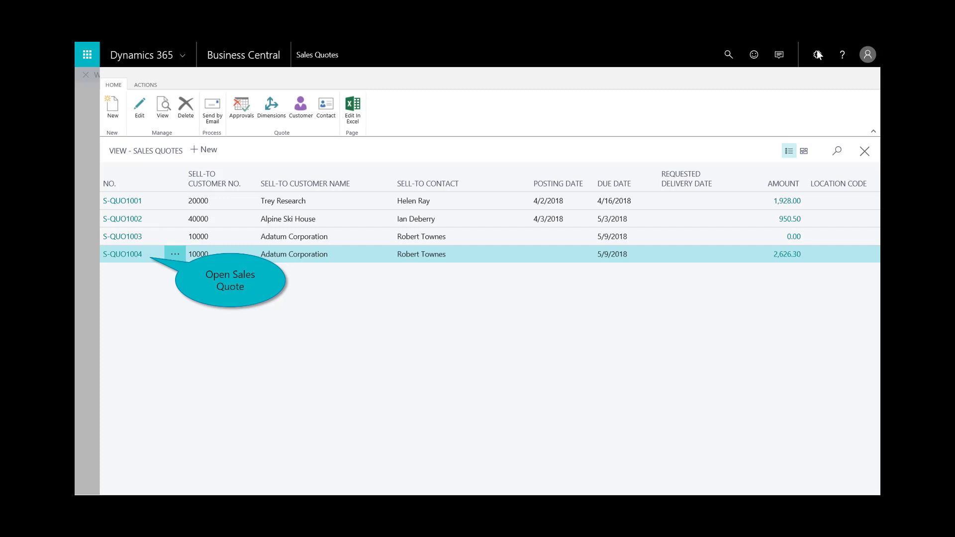
click(141, 255)
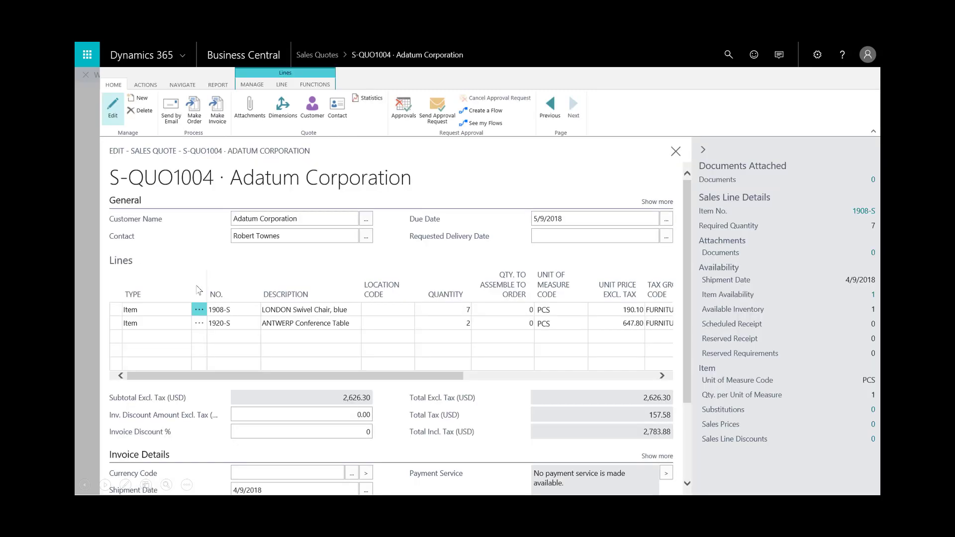
click(220, 272)
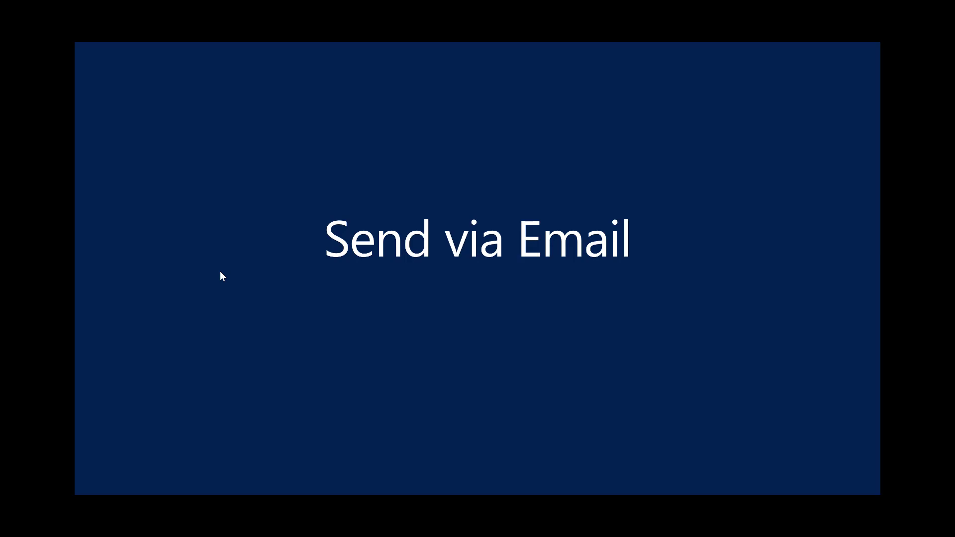
click(221, 272)
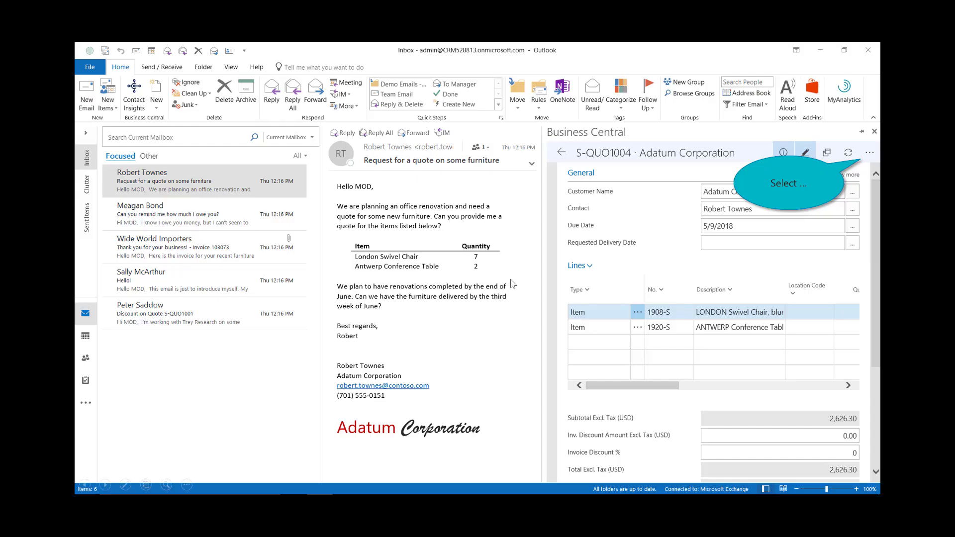
- Prepare an email reply with the Adatum Corporation sales quote attached, and review the attached quote PDF
click(875, 156)
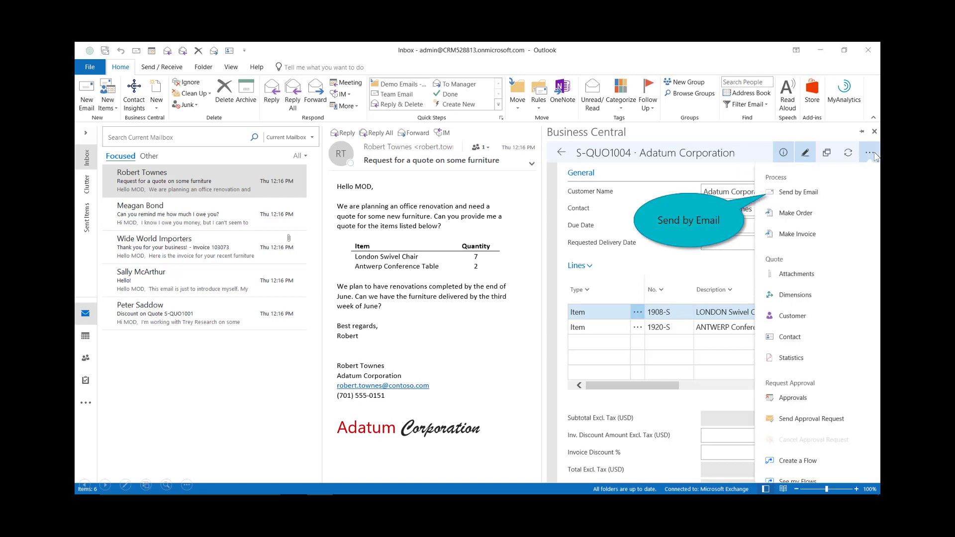
click(801, 199)
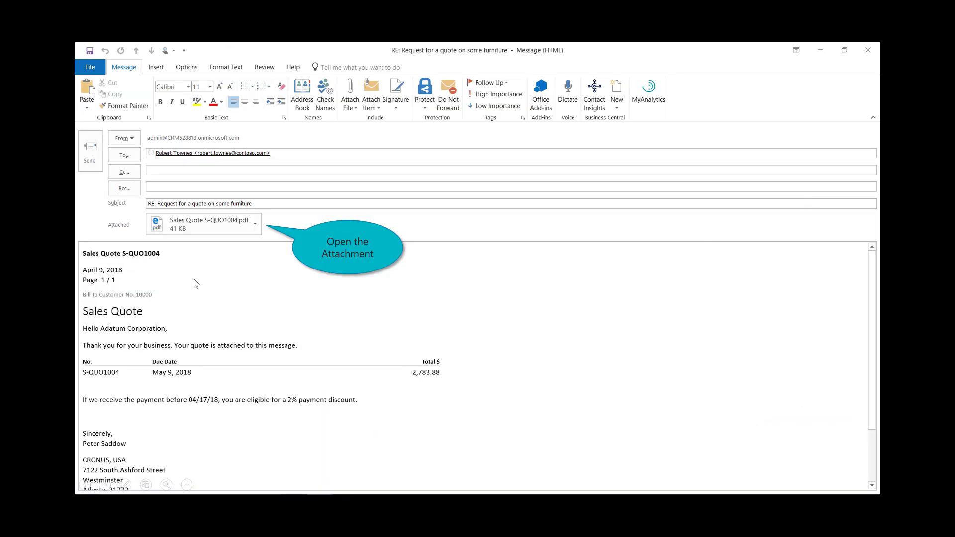
click(205, 231)
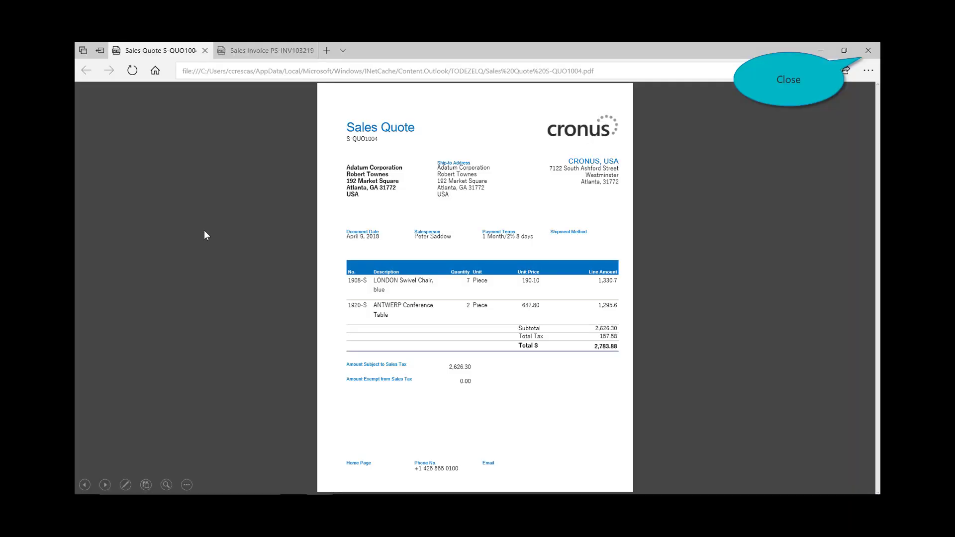
click(866, 52)
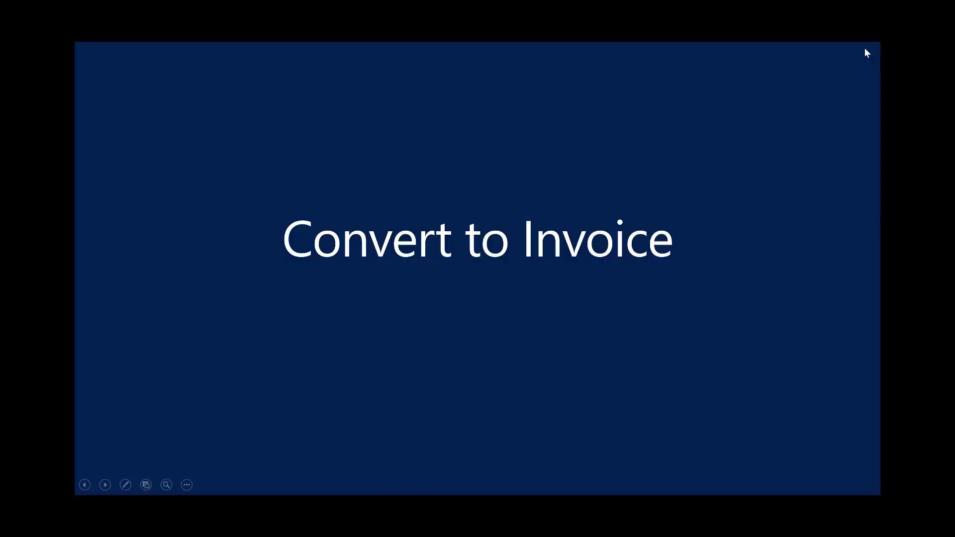
click(866, 53)
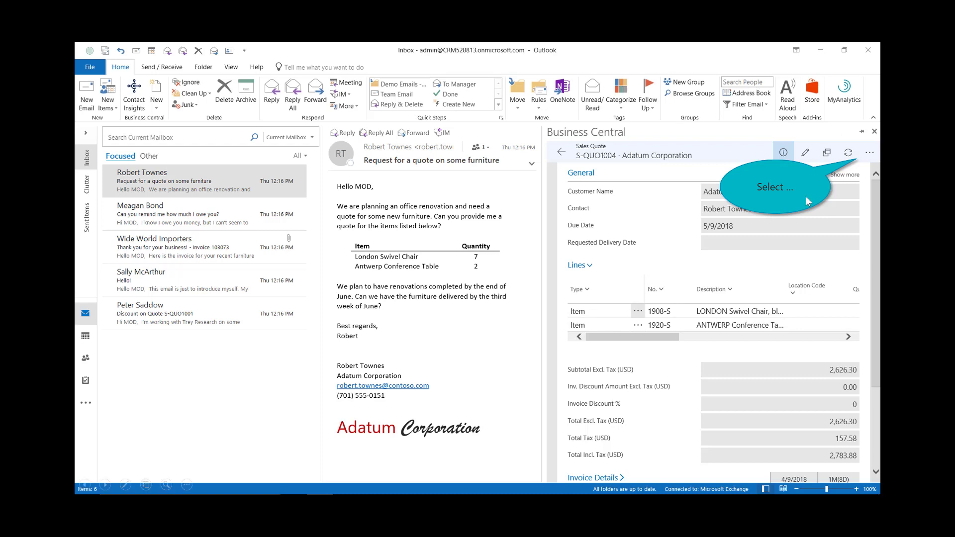
- Convert the Adatum Corporation sales quote to a sales invoice
click(870, 158)
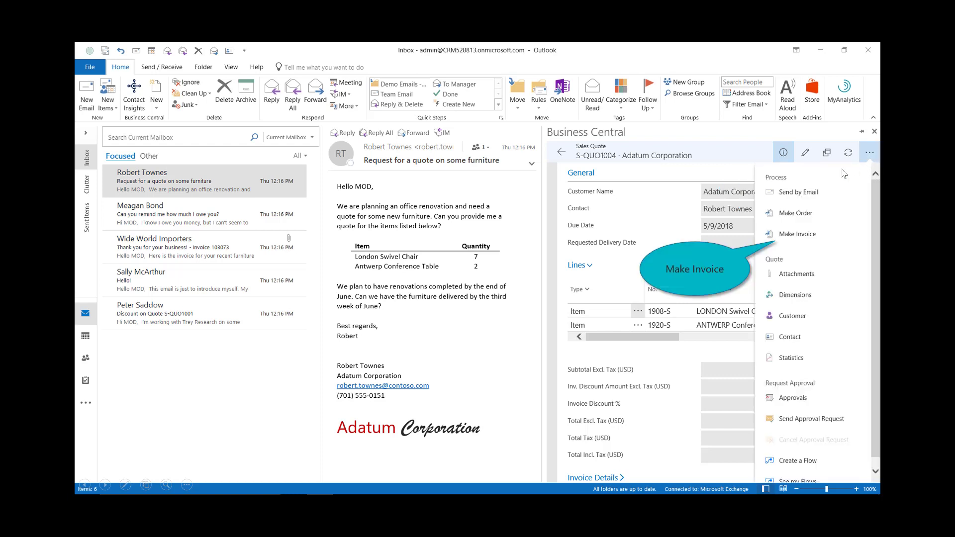
click(807, 237)
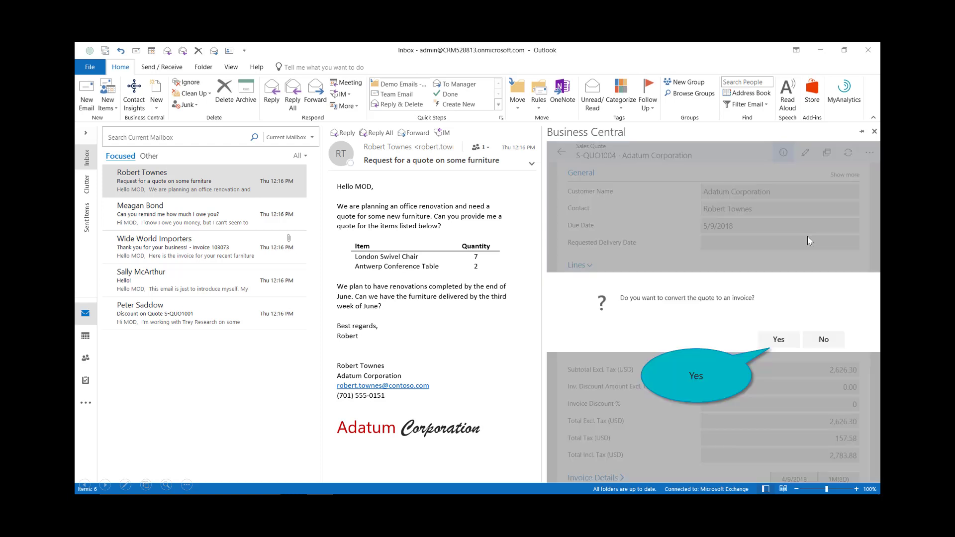
click(779, 340)
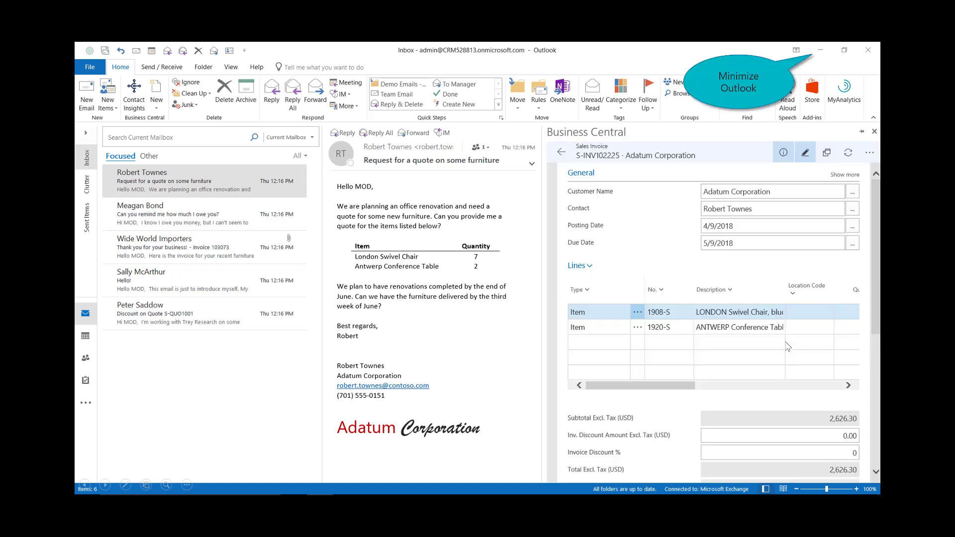
- Switch to the Business Central web client and open the newly converted Adatum Corporation sales invoice
click(820, 55)
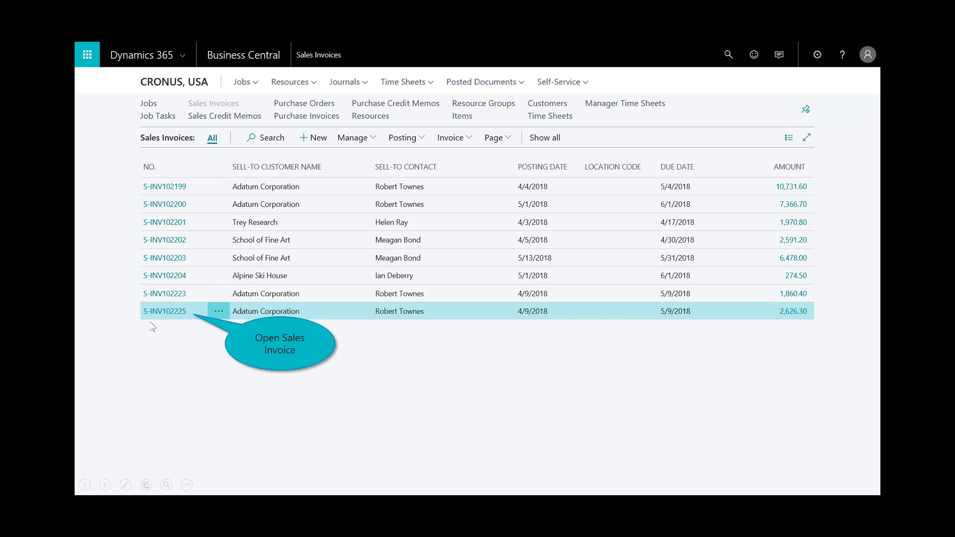
click(164, 311)
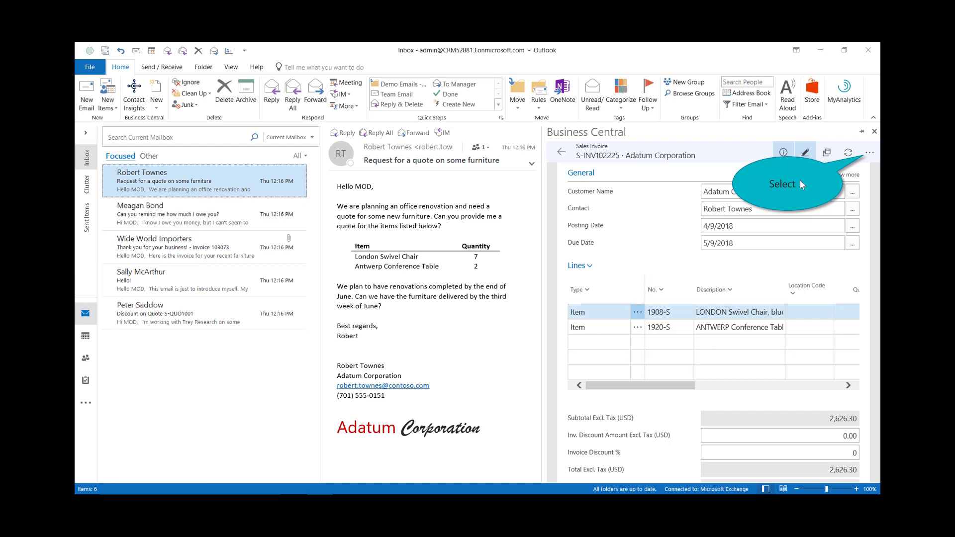
- Post the Adatum Corporation sales invoice with an email reply to the customer, and review the attached invoice PDF
click(870, 152)
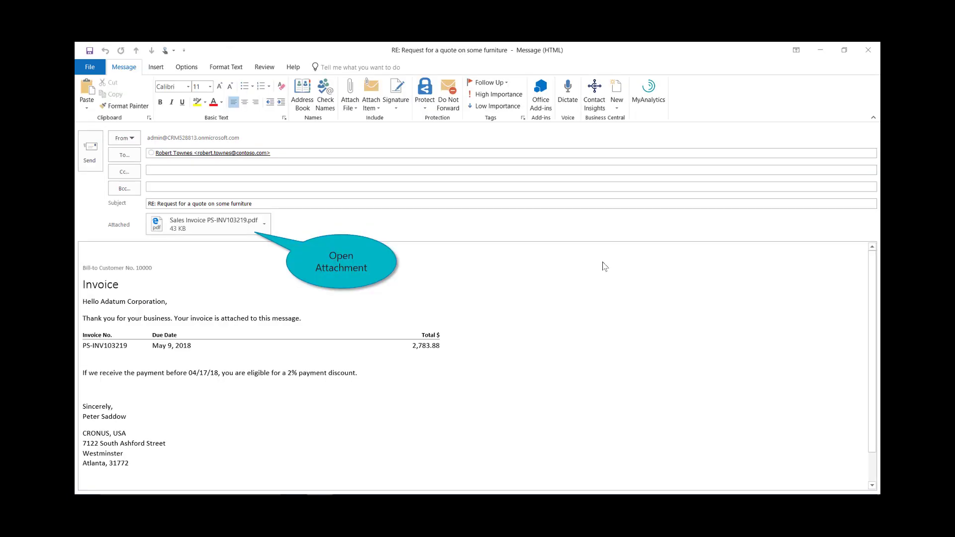
double_click(210, 223)
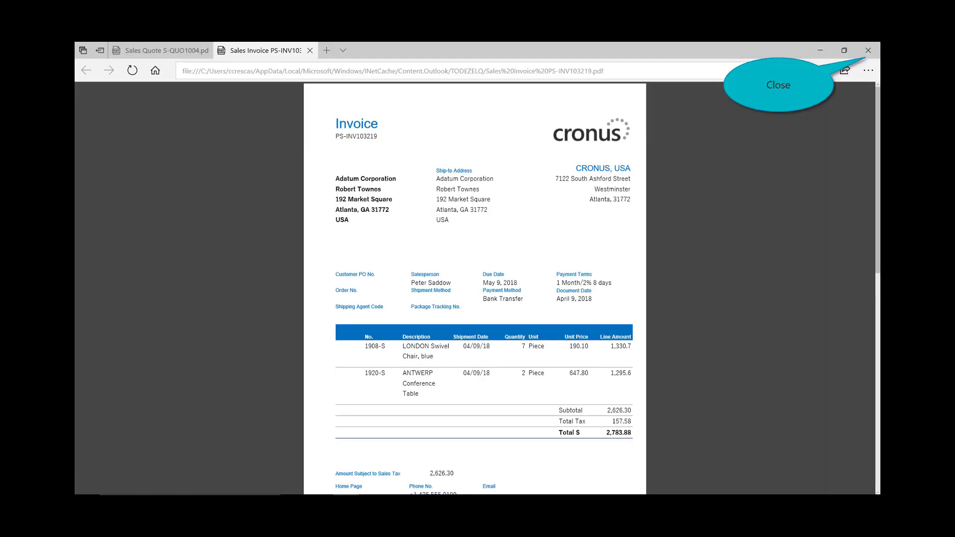
click(870, 50)
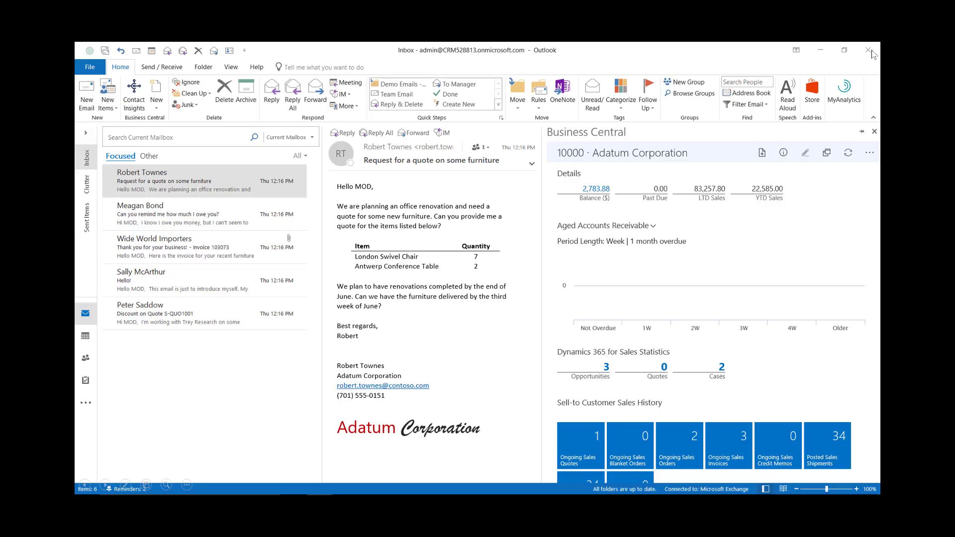
click(789, 125)
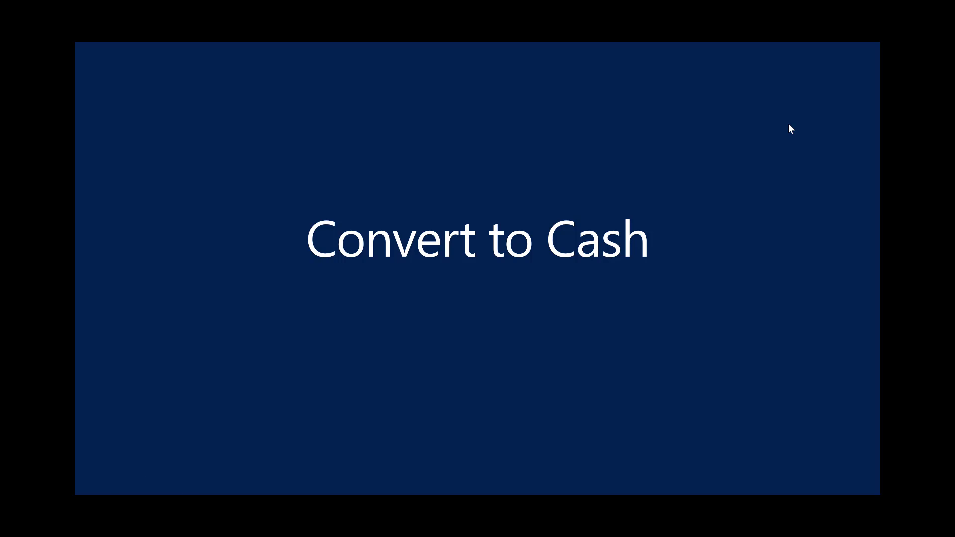
click(789, 124)
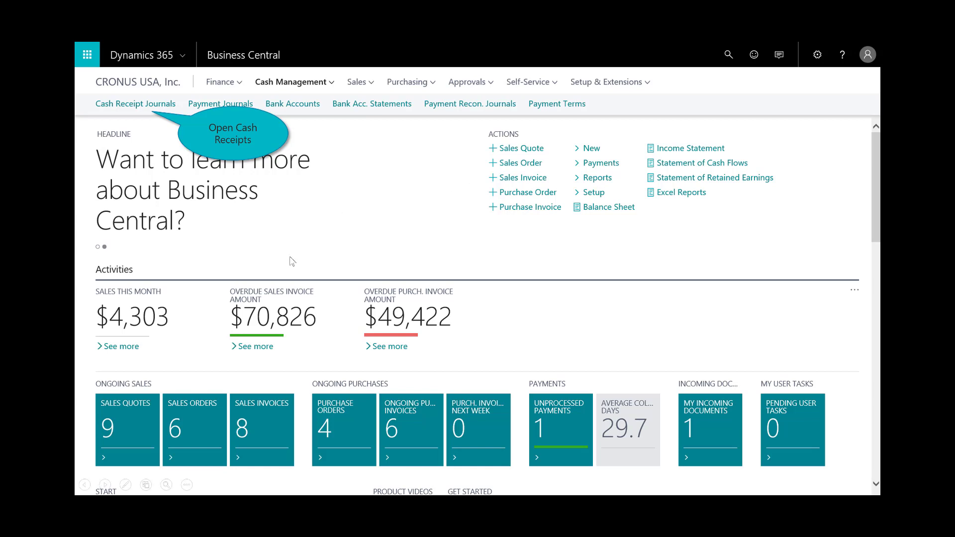
- In the GENERAL cash receipt journal, set Adatum Corporation's payment to -2,783.88, balancing bank account CHECKING and applies-to document type Invoice
click(138, 113)
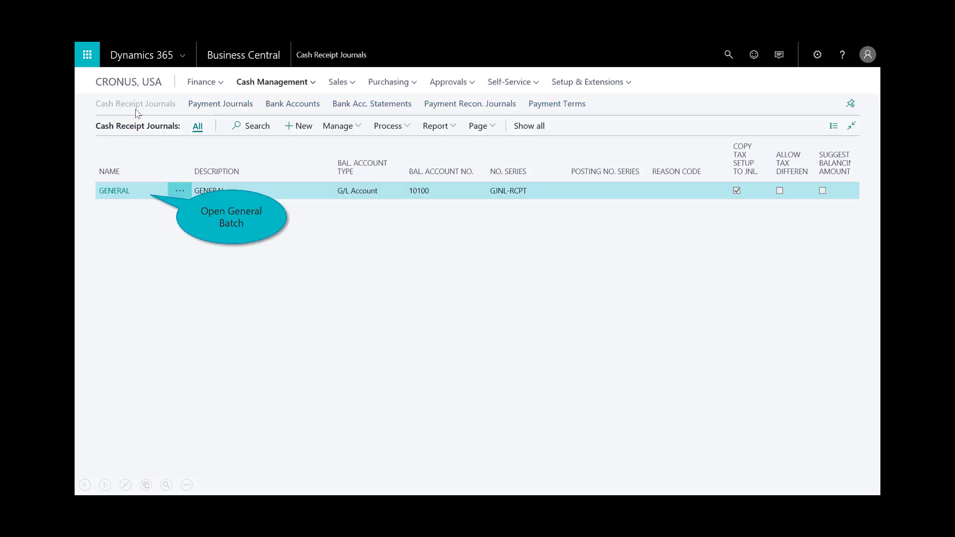
click(118, 196)
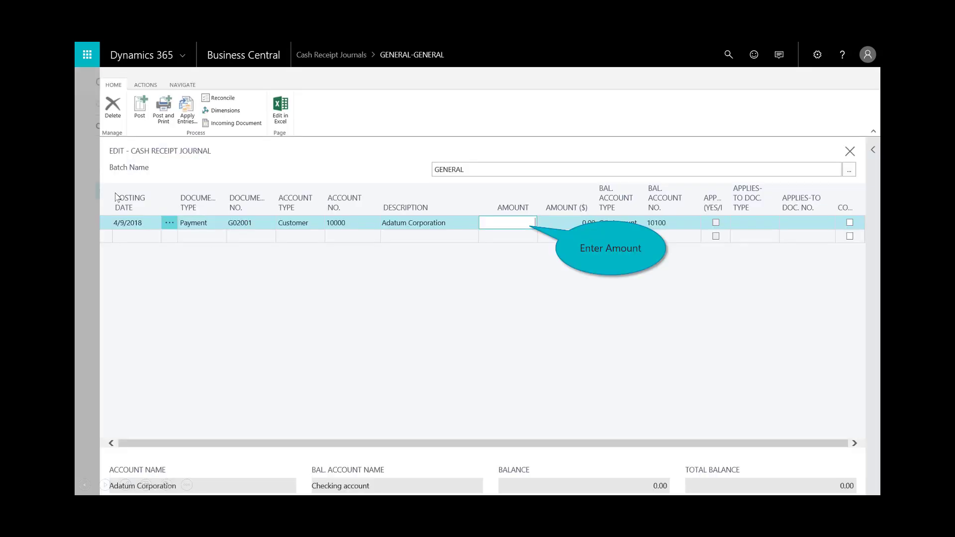
click(511, 239)
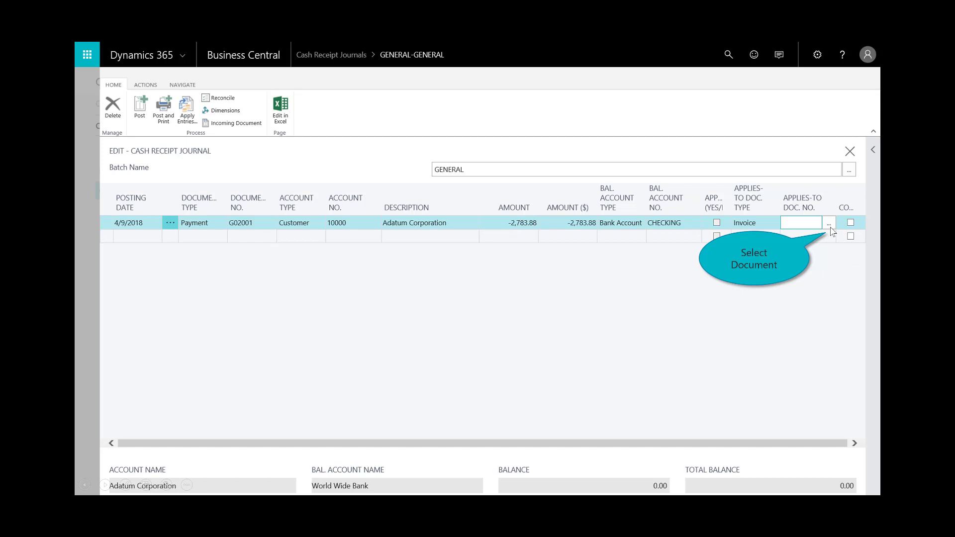
- Apply the Adatum Corporation payment to the customer's posted furniture invoice, and preview the journal's G/L entries
click(832, 231)
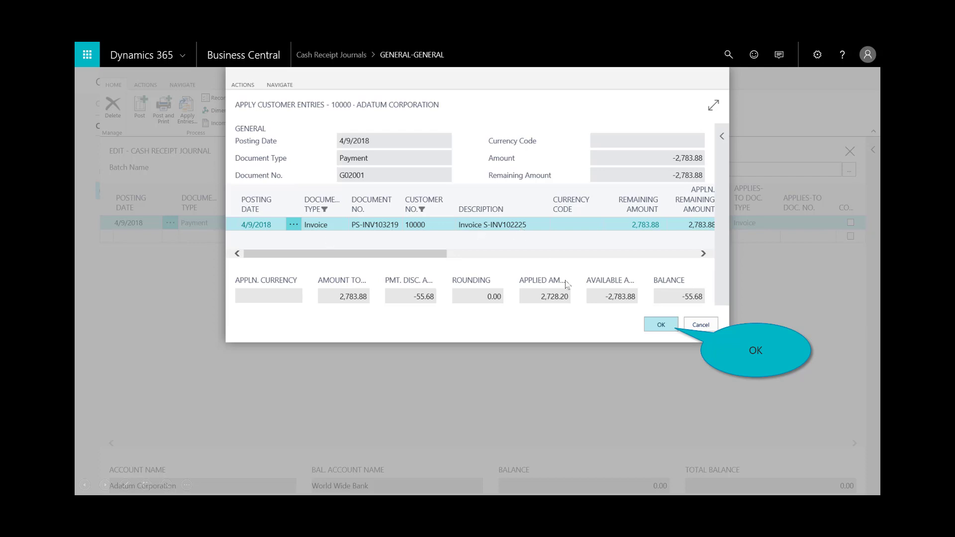
click(660, 327)
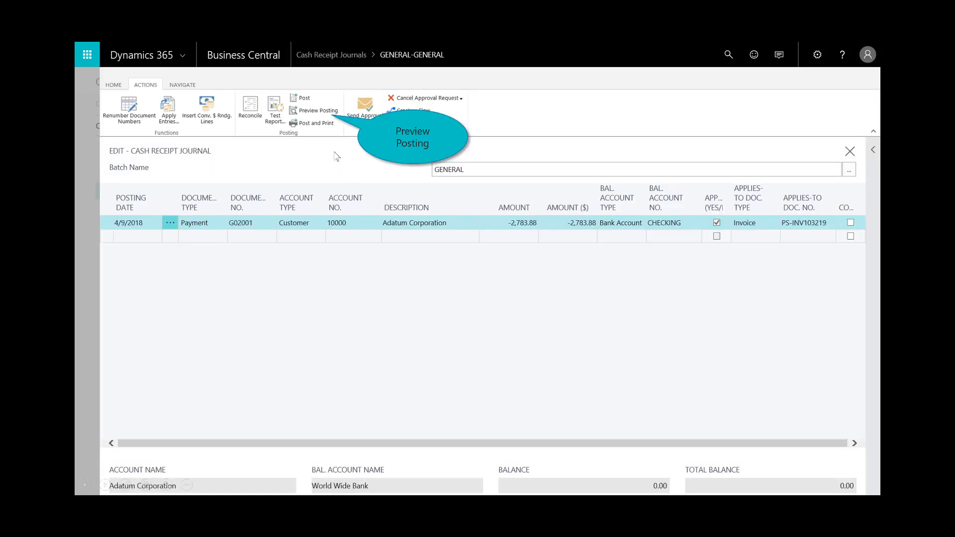
click(321, 112)
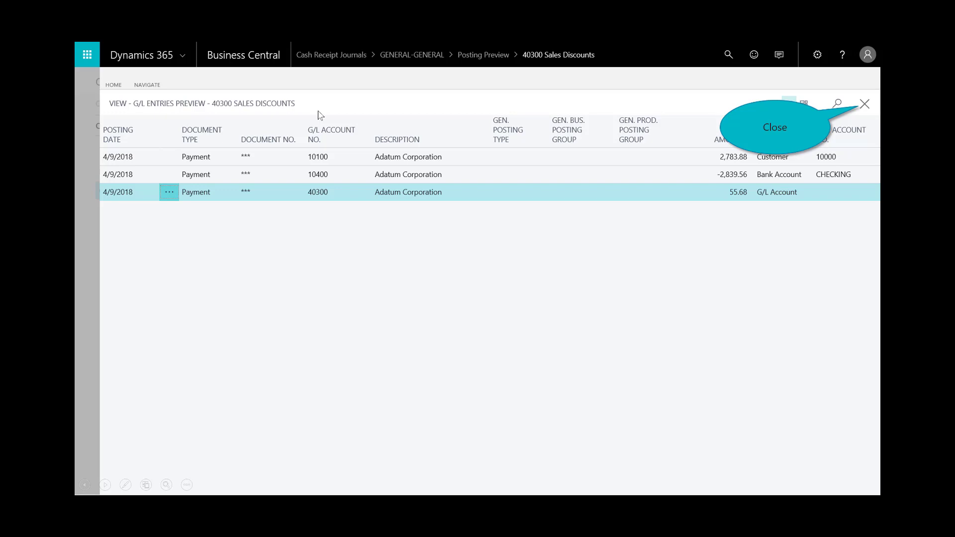
click(864, 105)
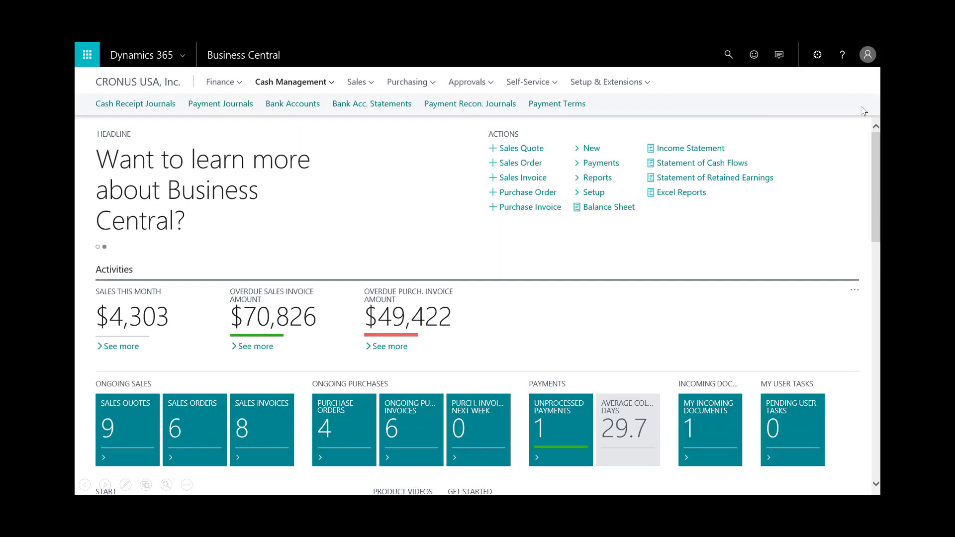